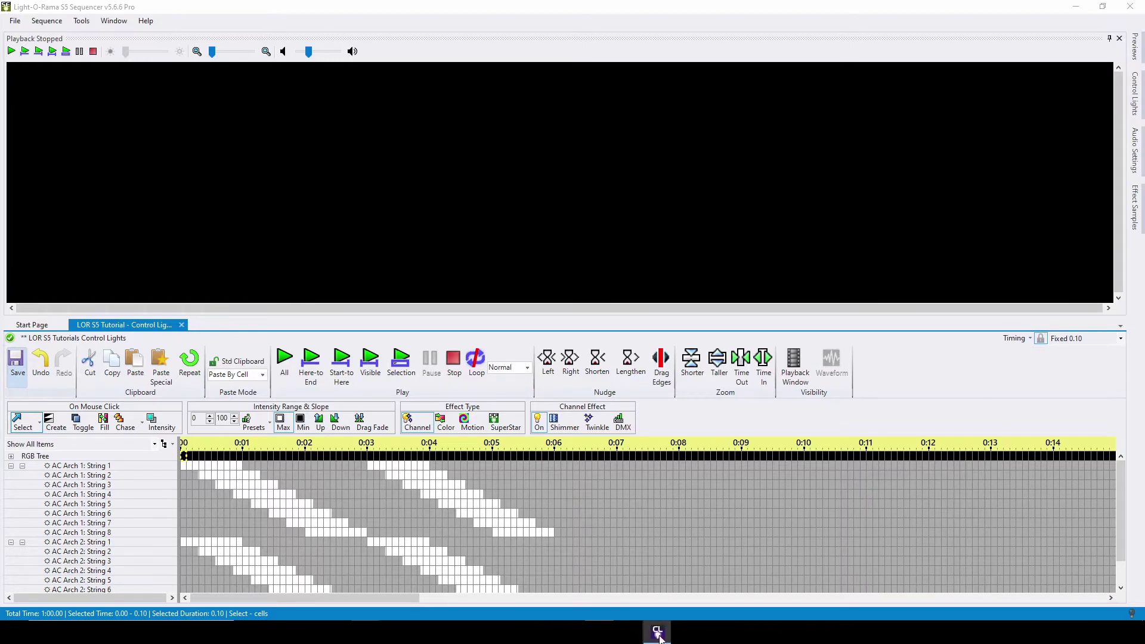
Check the LORCommListener console, then open the Control Lights side panel and pin it docked.
left_click(658, 634)
left_click(659, 633)
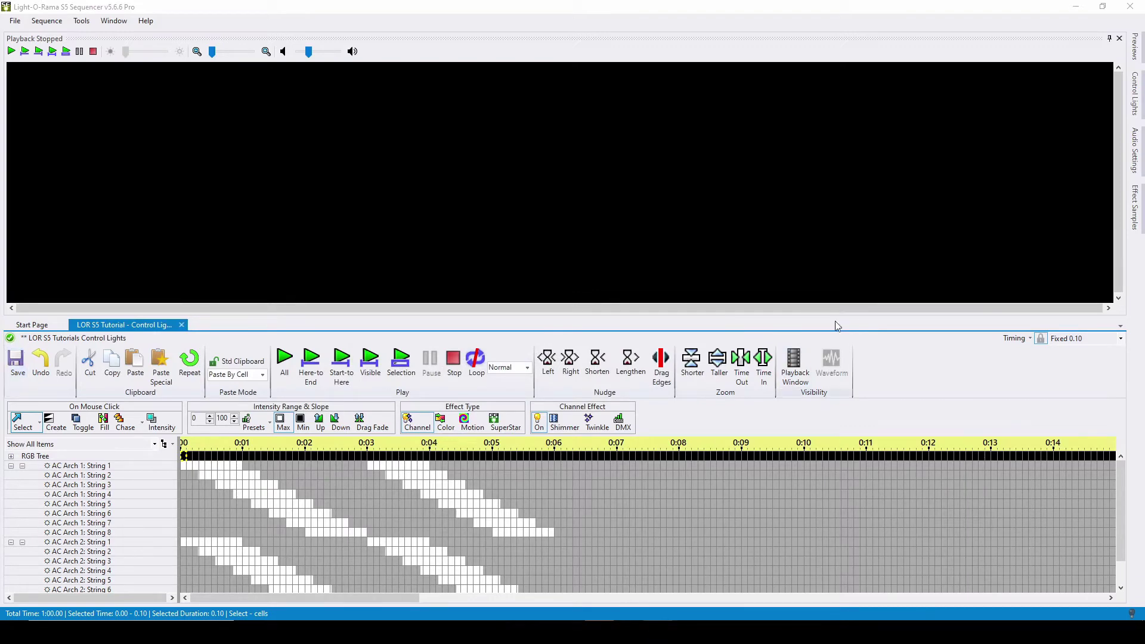
left_click(1139, 100)
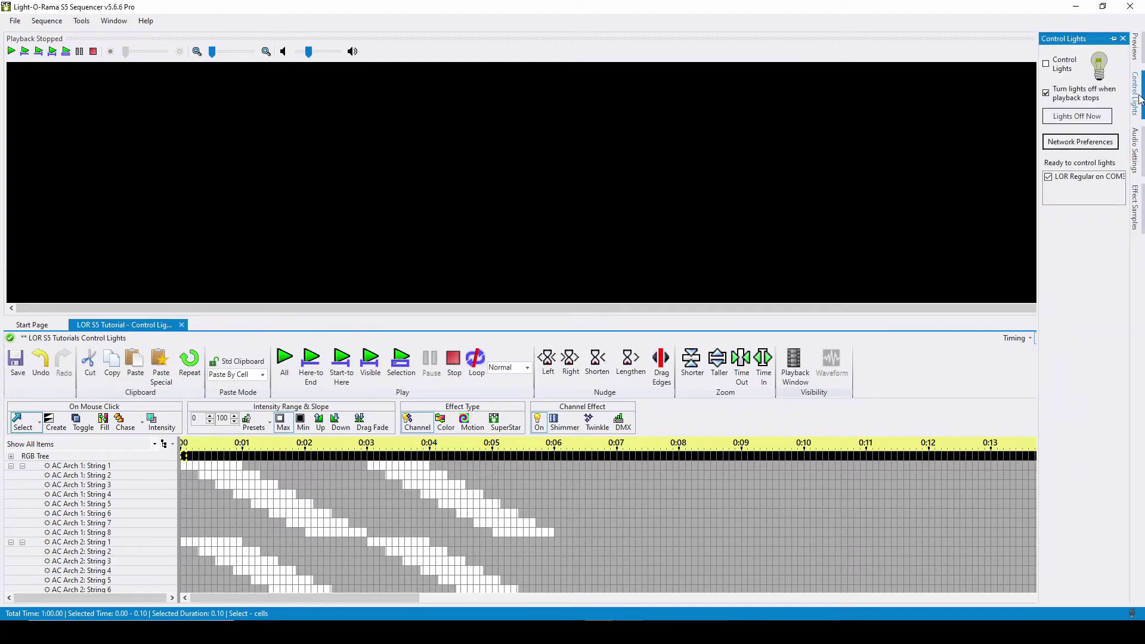
left_click(111, 24)
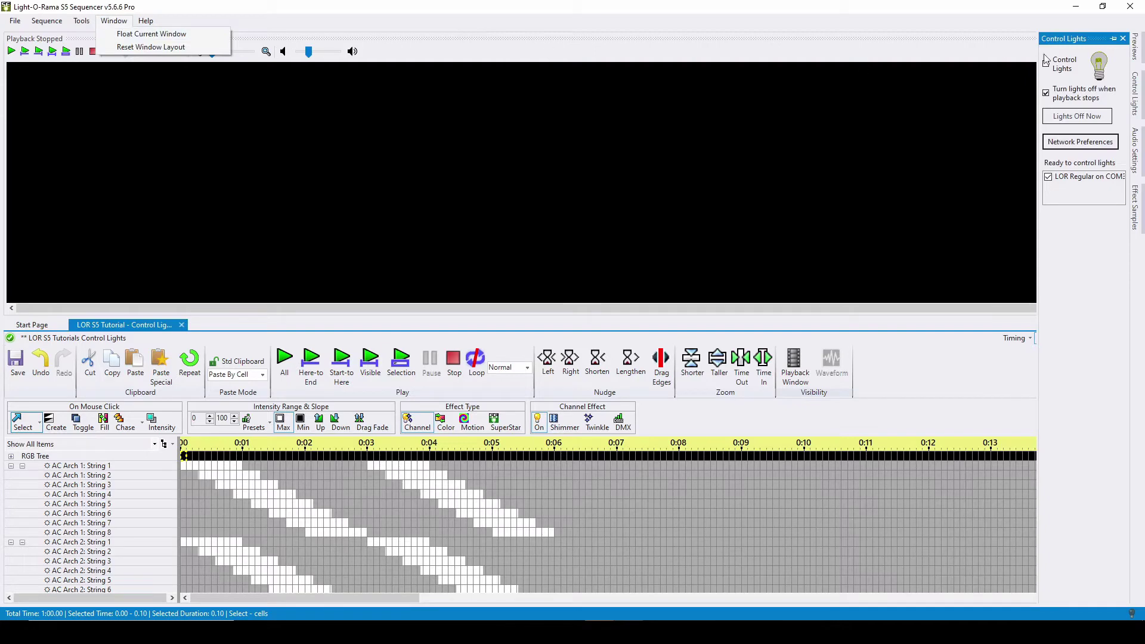
left_click(1113, 38)
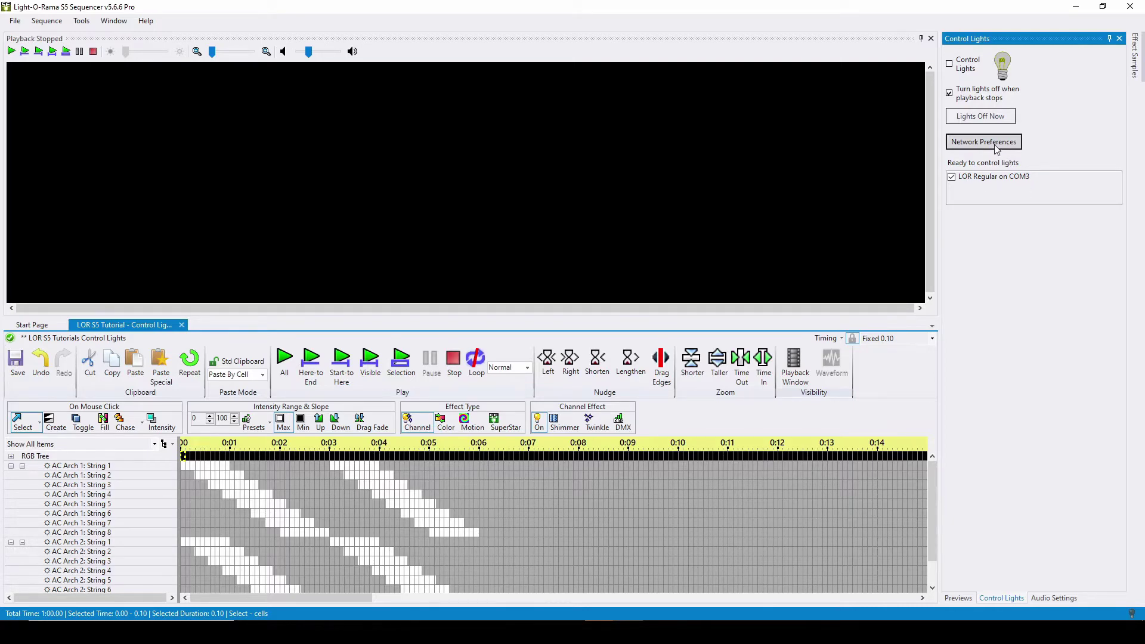
Play the arch chase on the real lights with Control Lights on, then stop and turn it off.
left_click(950, 65)
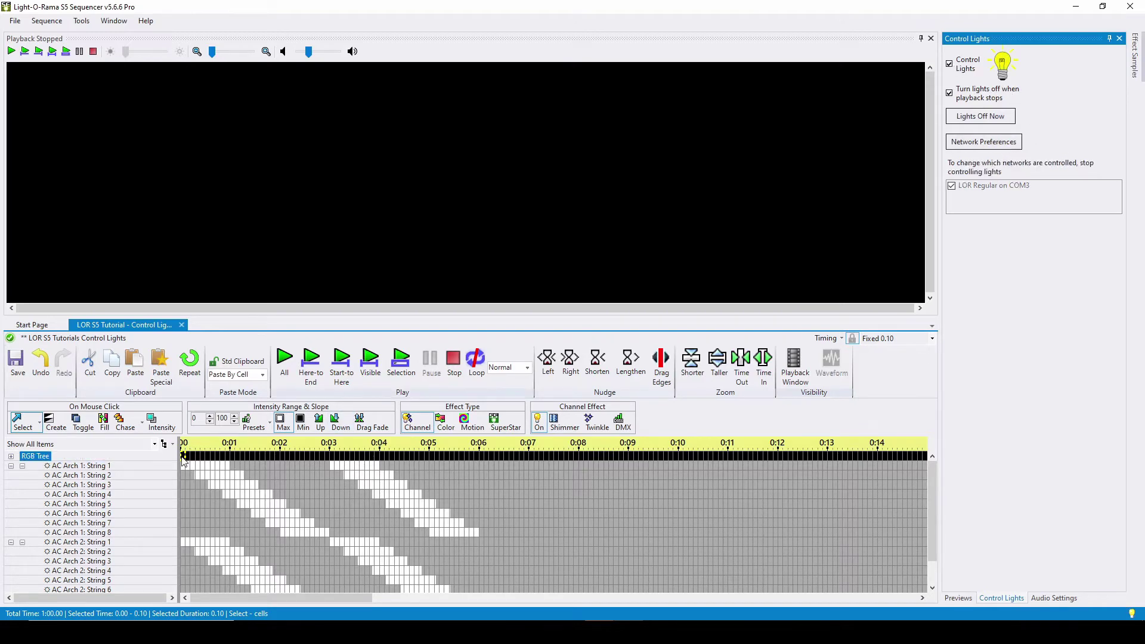
key("space")
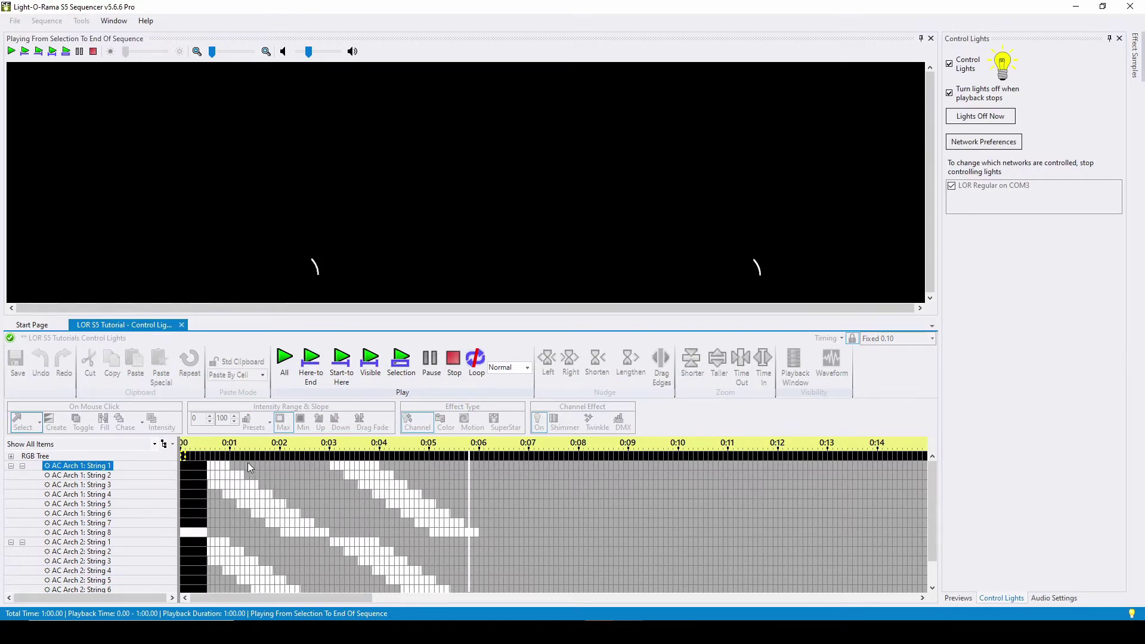
key("space")
left_click(949, 64)
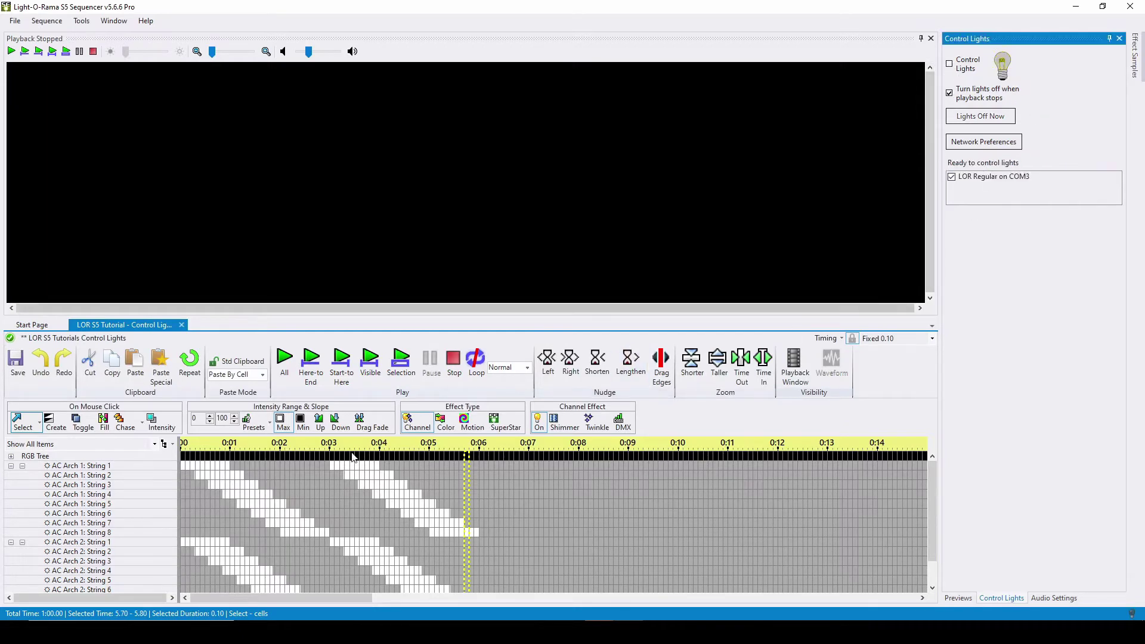
Add a SingleBlock motion effect to RGB Tree from 0.00 to 4.40, then enable Control Lights.
left_click_drag(186, 461, 384, 457)
left_click(472, 420)
left_click_drag(183, 458, 400, 459)
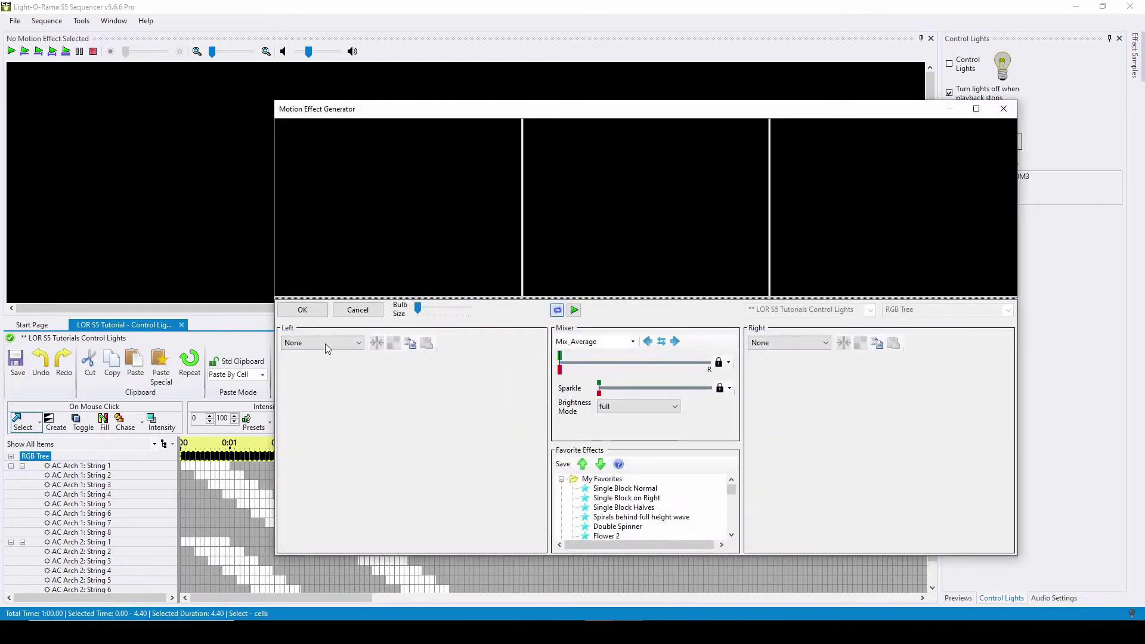
left_click(323, 342)
left_click(309, 421)
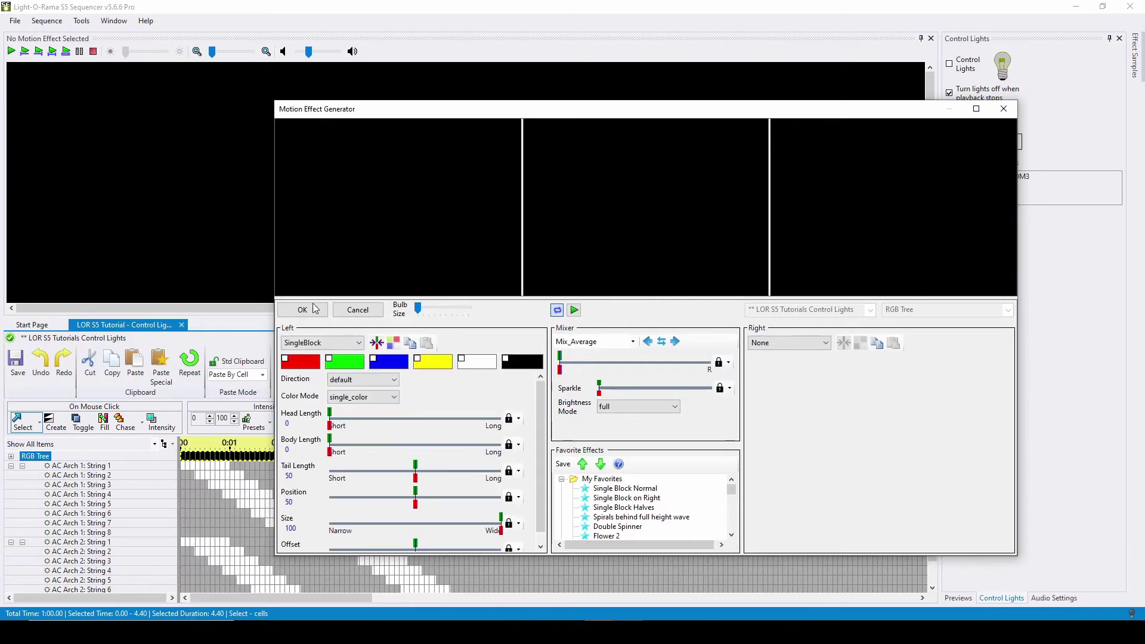
left_click(303, 311)
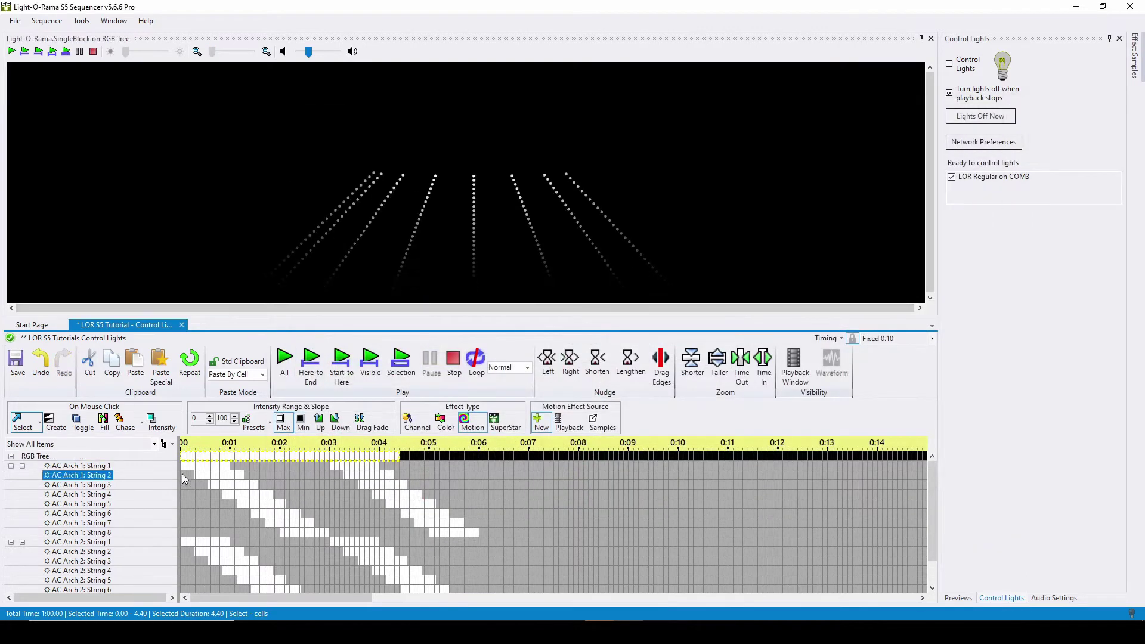
left_click(949, 64)
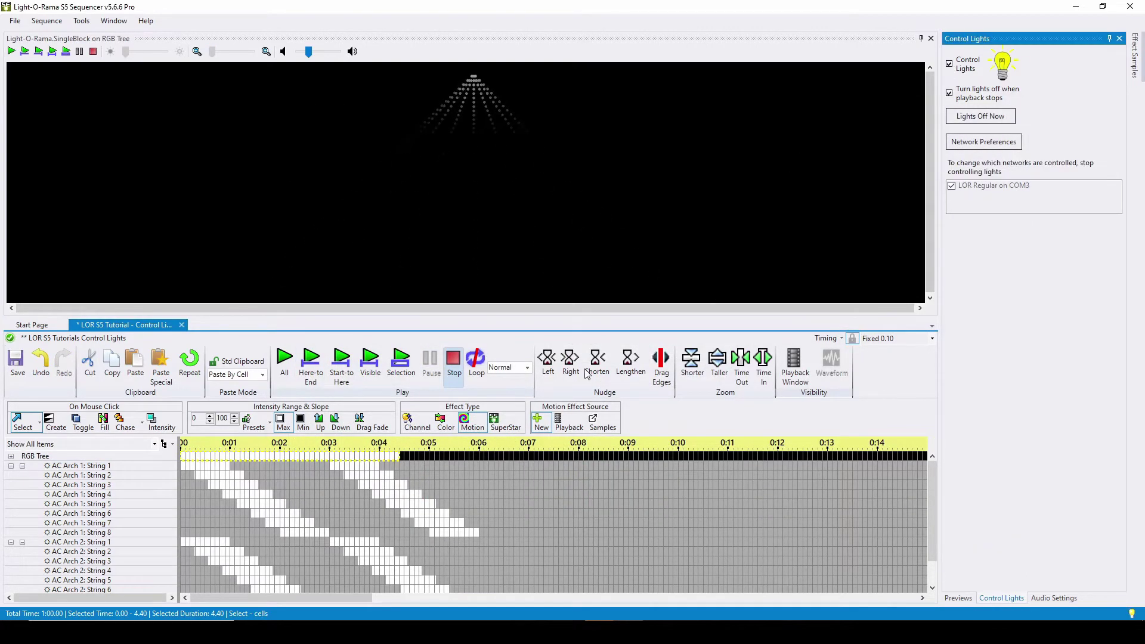
Dismiss the Network Check warning and switch Control Lights off and back on.
left_click(184, 494)
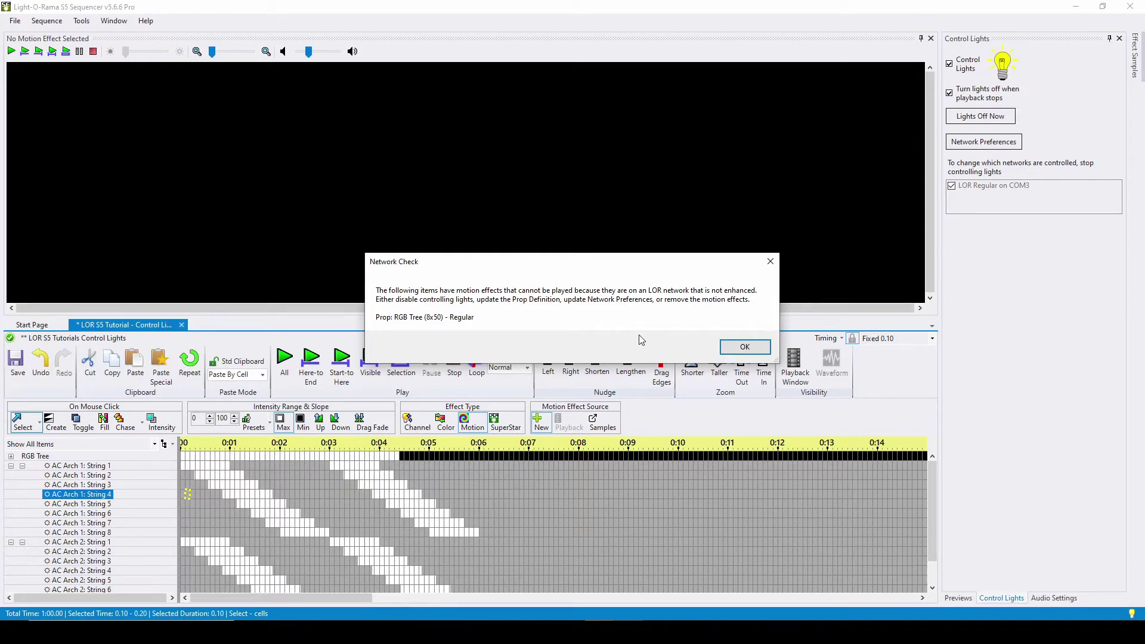
left_click(746, 348)
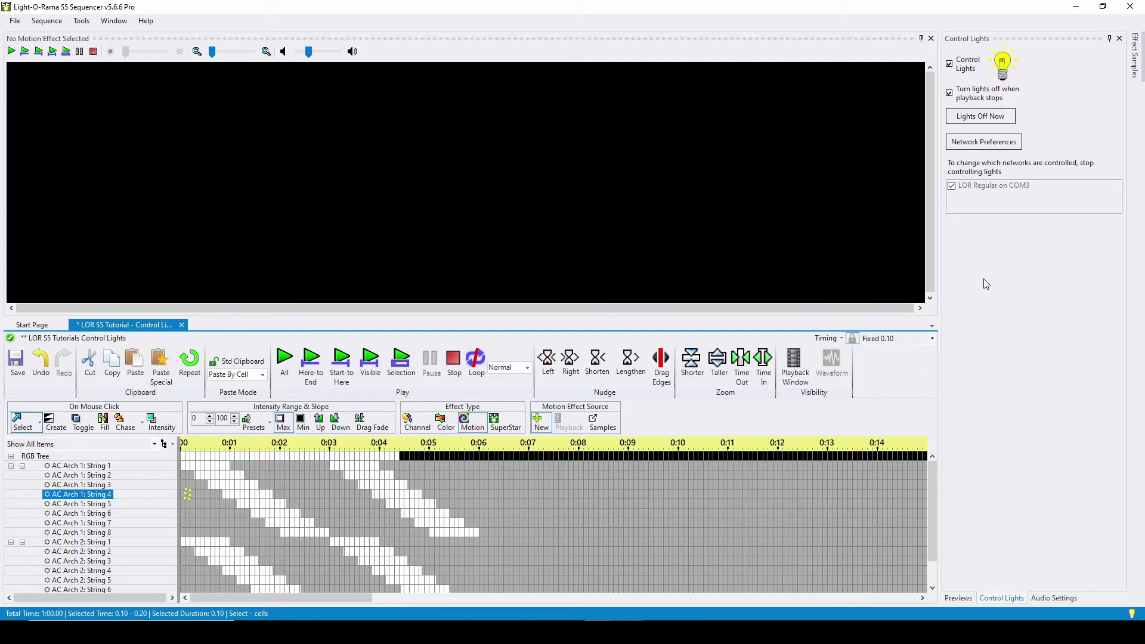
left_click(950, 65)
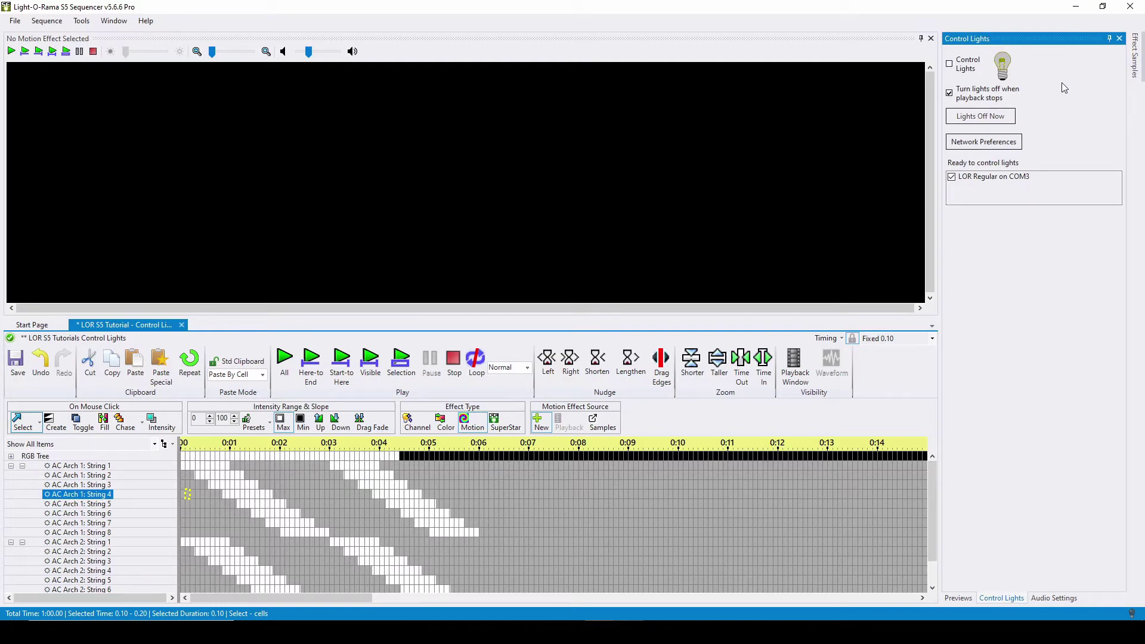
left_click(950, 65)
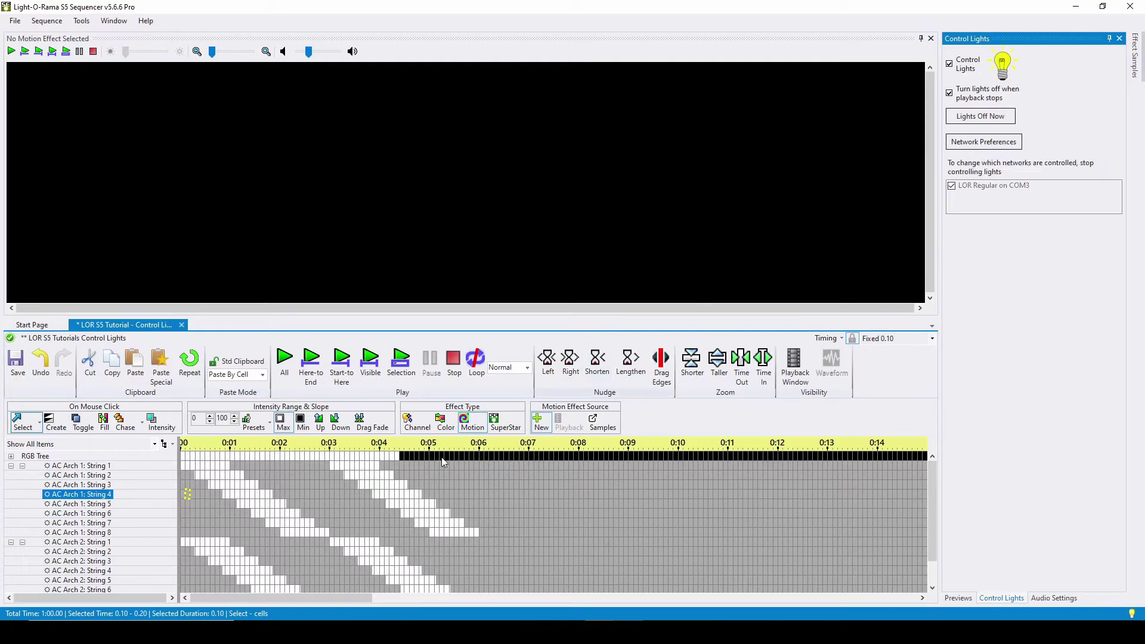
Dismiss the repeated warning about updating the Prop Definition, then open the Preview Design.
left_click(240, 459)
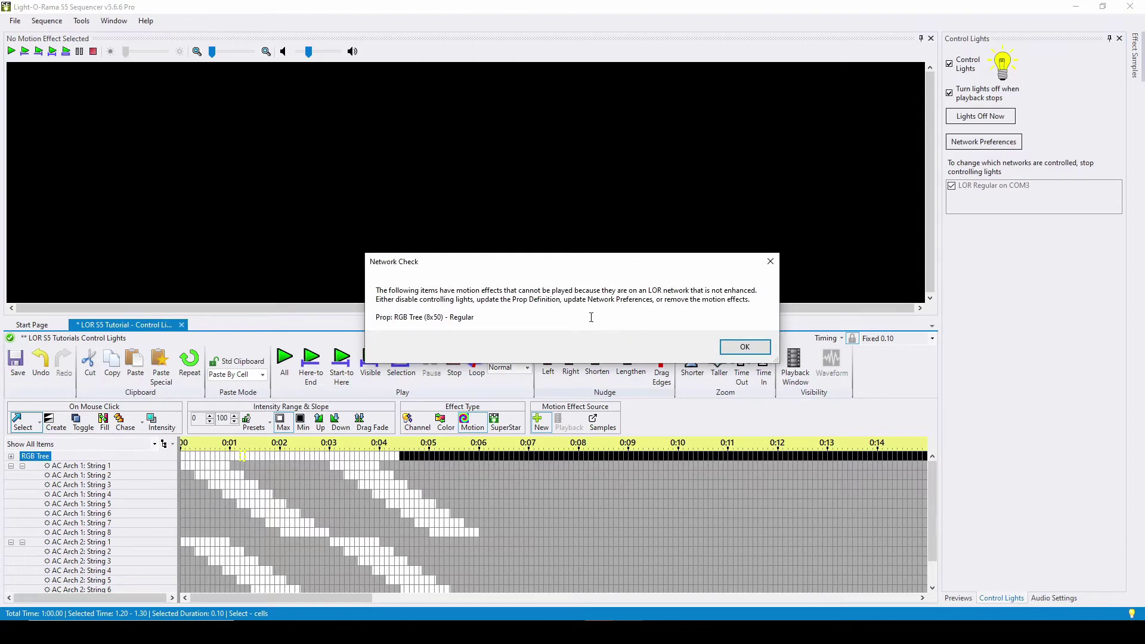
left_click_drag(562, 301, 476, 301)
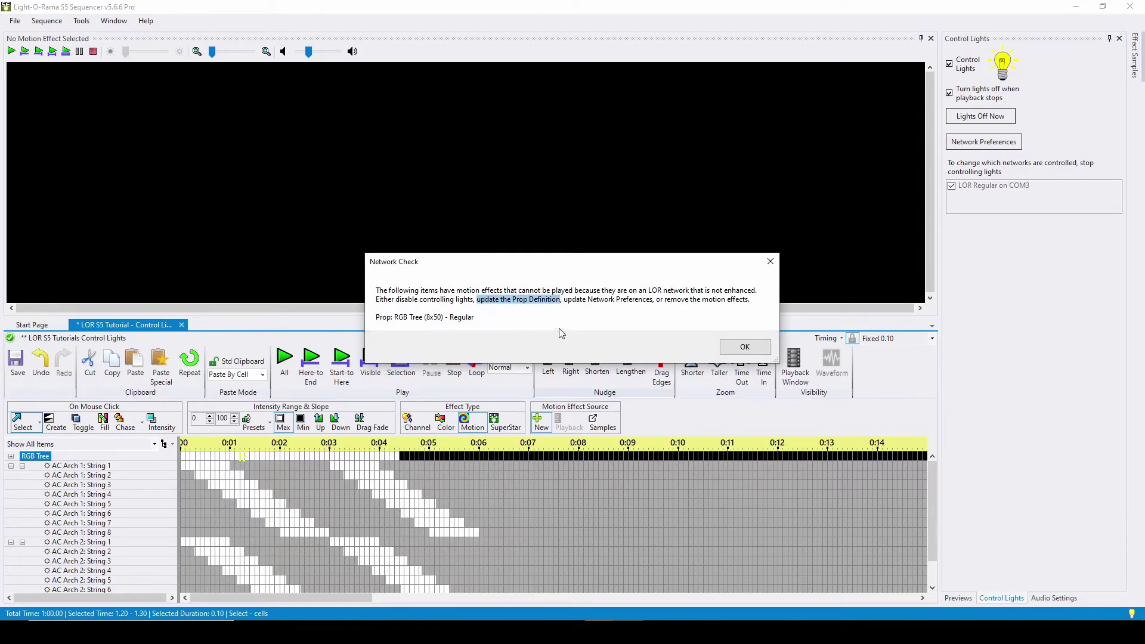
left_click(744, 348)
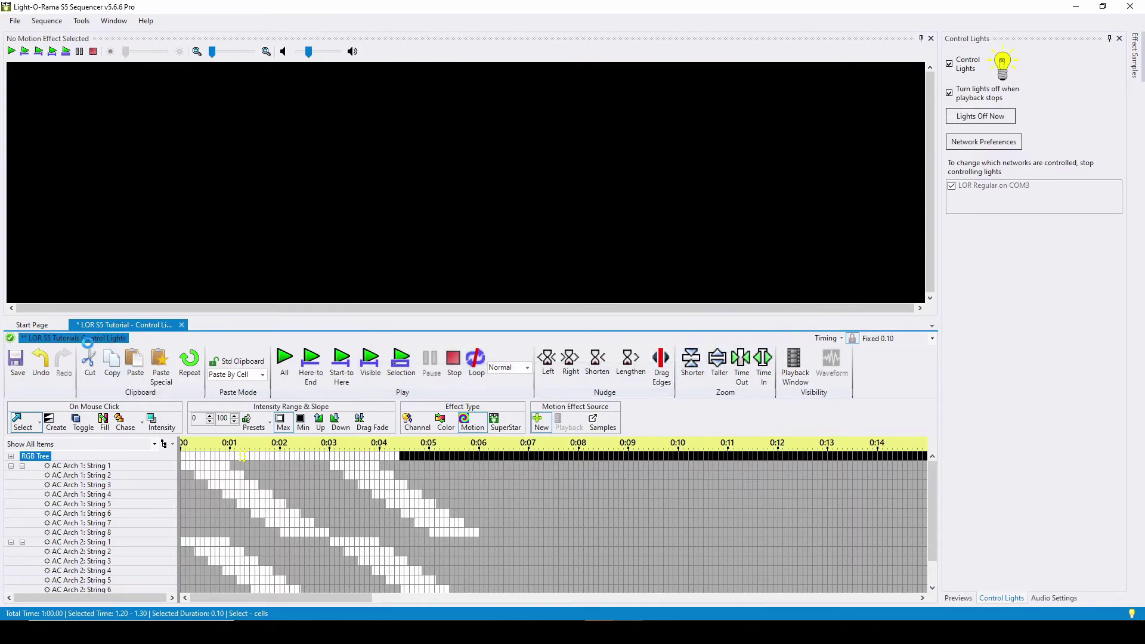
left_click(36, 337)
Open the RGB Tree prop definition, inspect String 4's network setting, and save it.
double_click(39, 94)
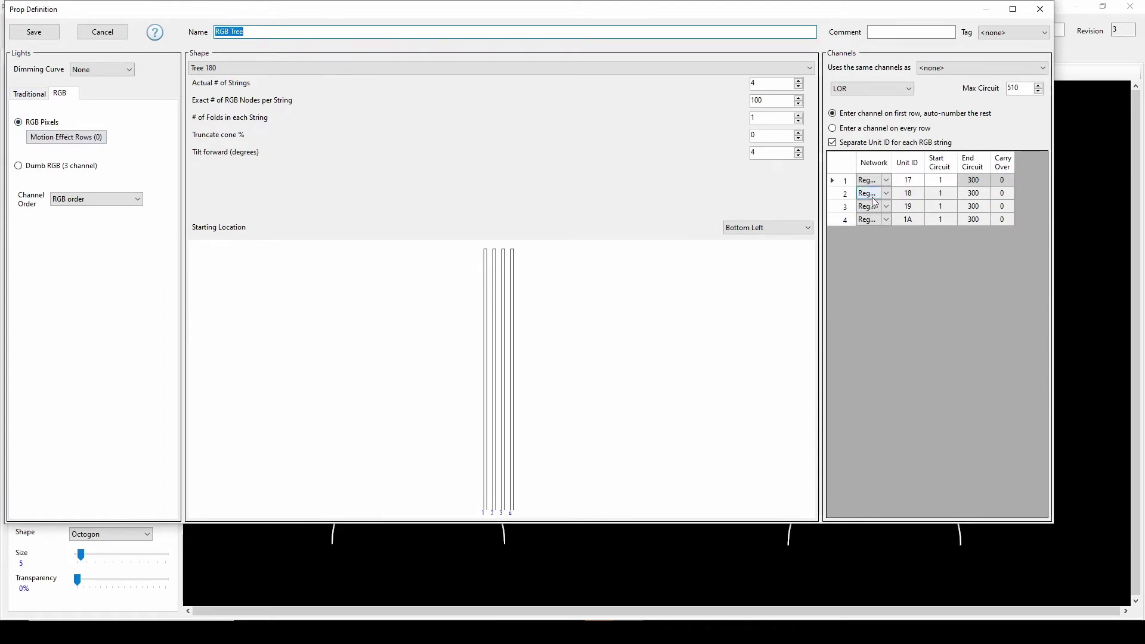
left_click(872, 220)
left_click(907, 219)
left_click(35, 37)
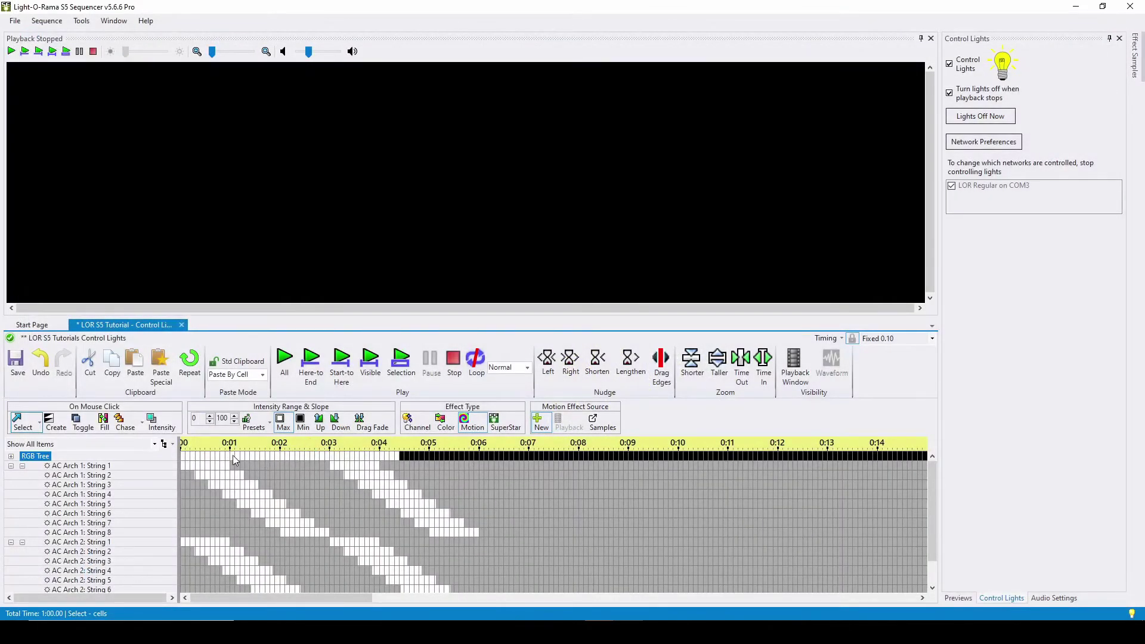
Select the RGB Tree cell at 0:01, dismiss the Network Check warning, and uncheck Control Lights.
left_click(232, 455)
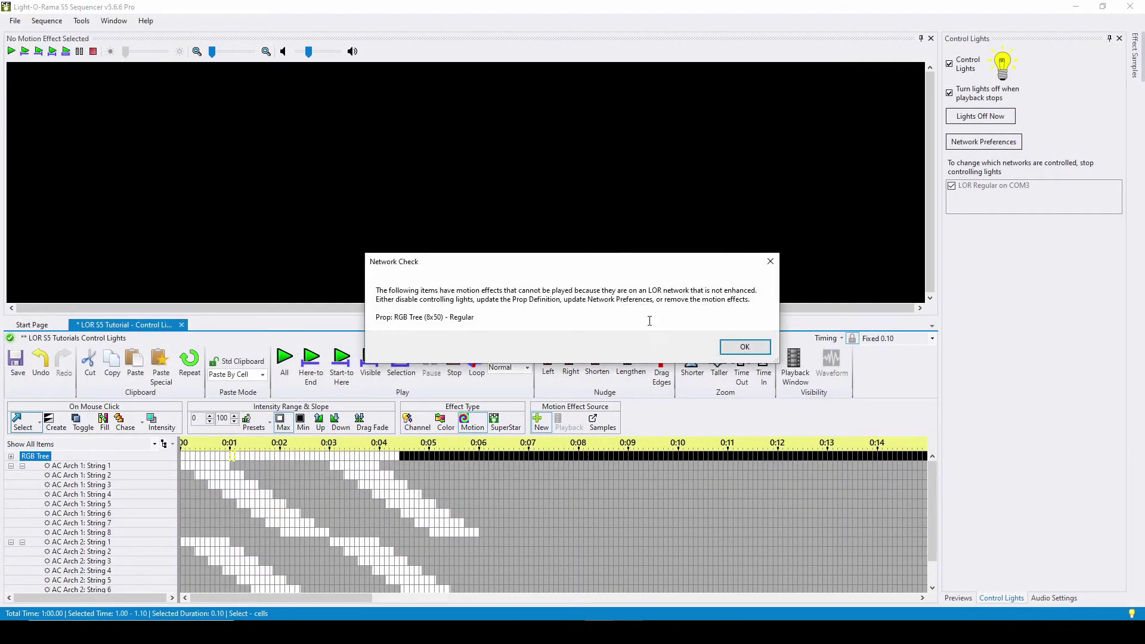
left_click_drag(654, 299, 565, 299)
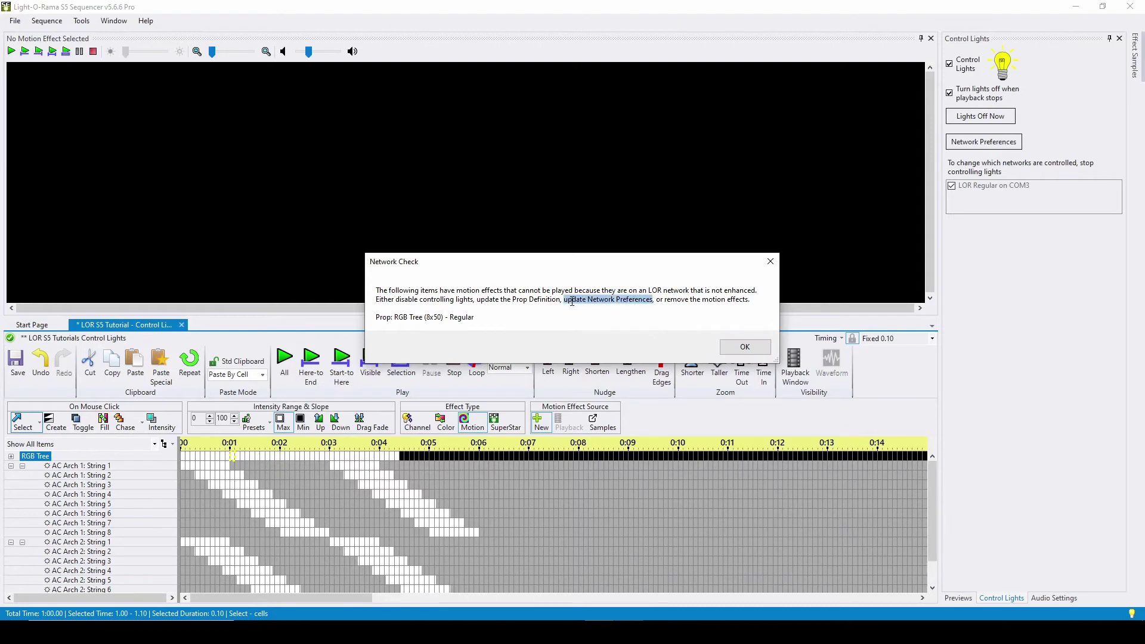
left_click(733, 350)
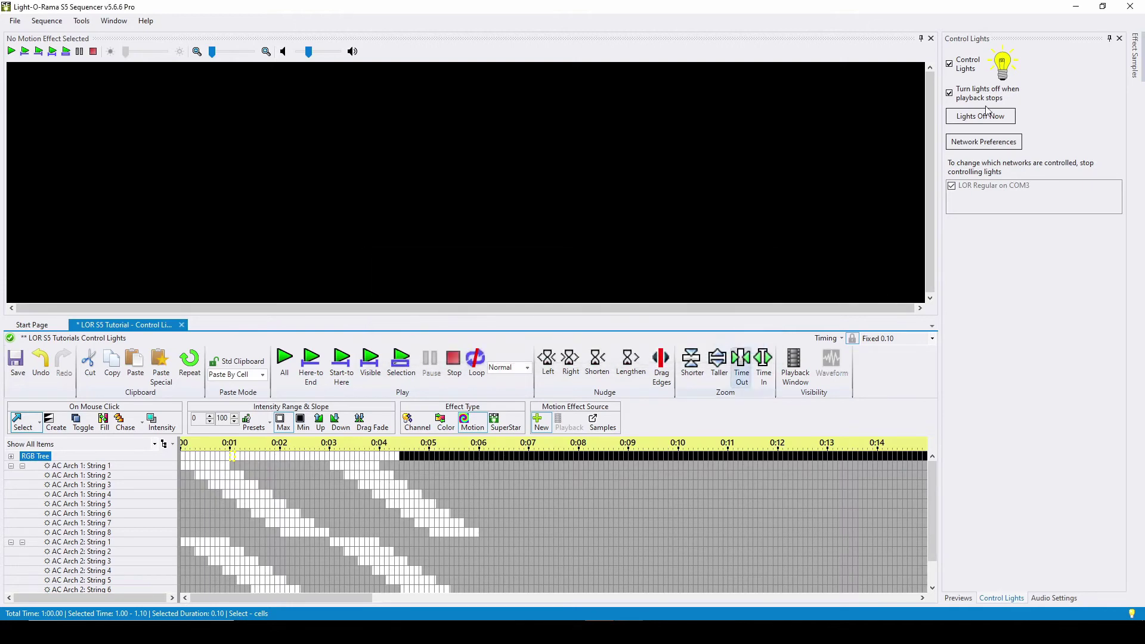
left_click(948, 65)
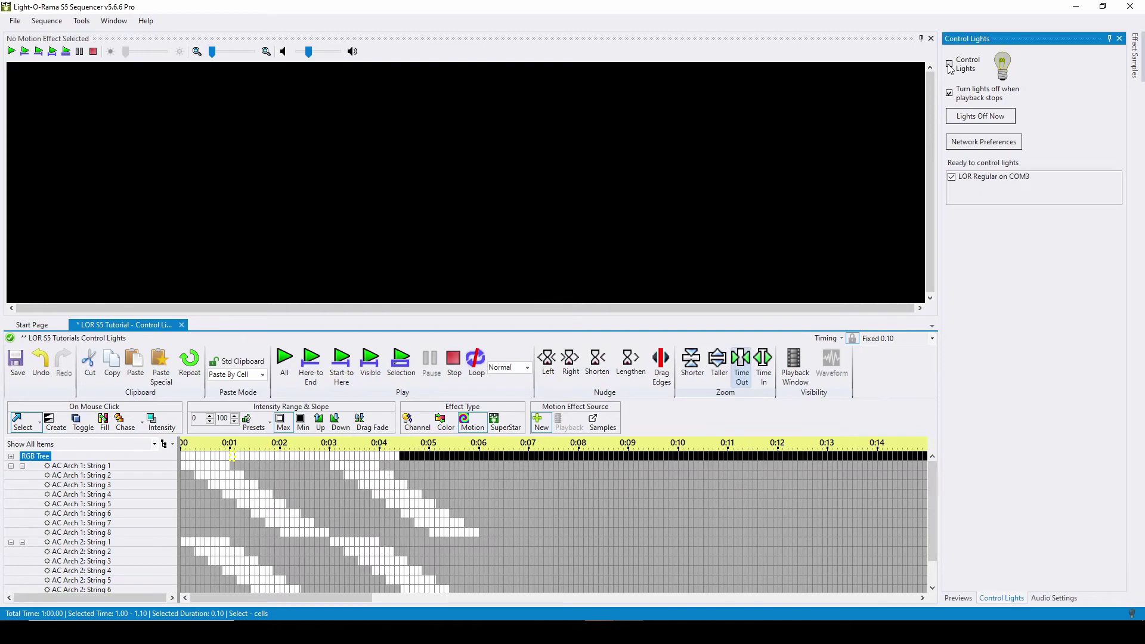
Set the Regular network on COM3 to 500K with Enhanced LOR, and apply the change.
left_click(984, 141)
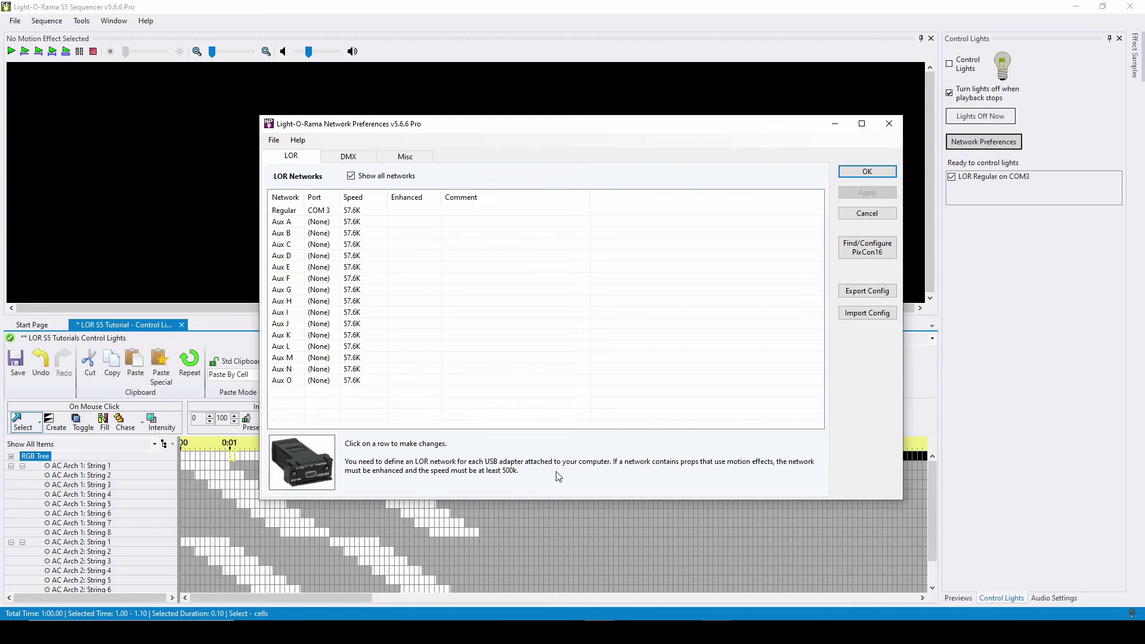
left_click(405, 213)
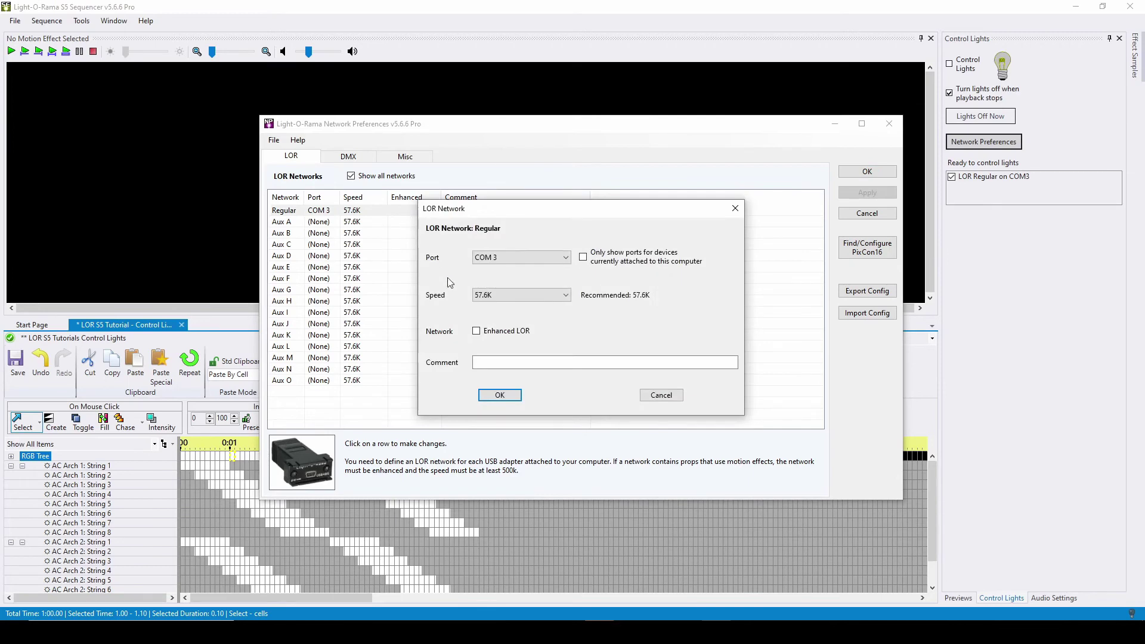
left_click(540, 295)
left_click(483, 334)
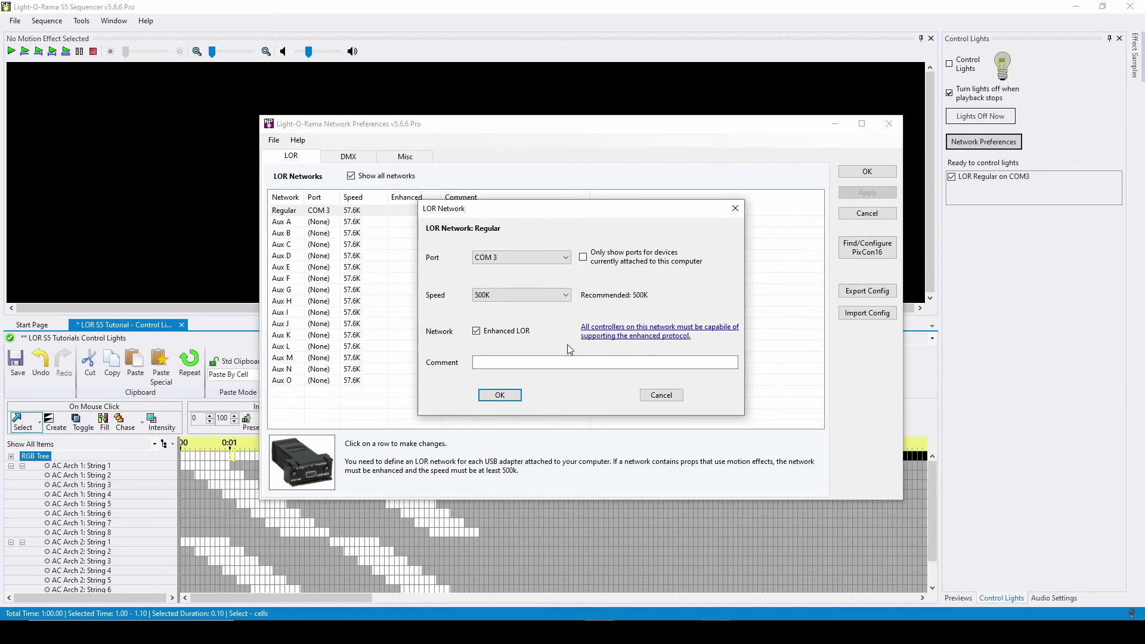
left_click(501, 396)
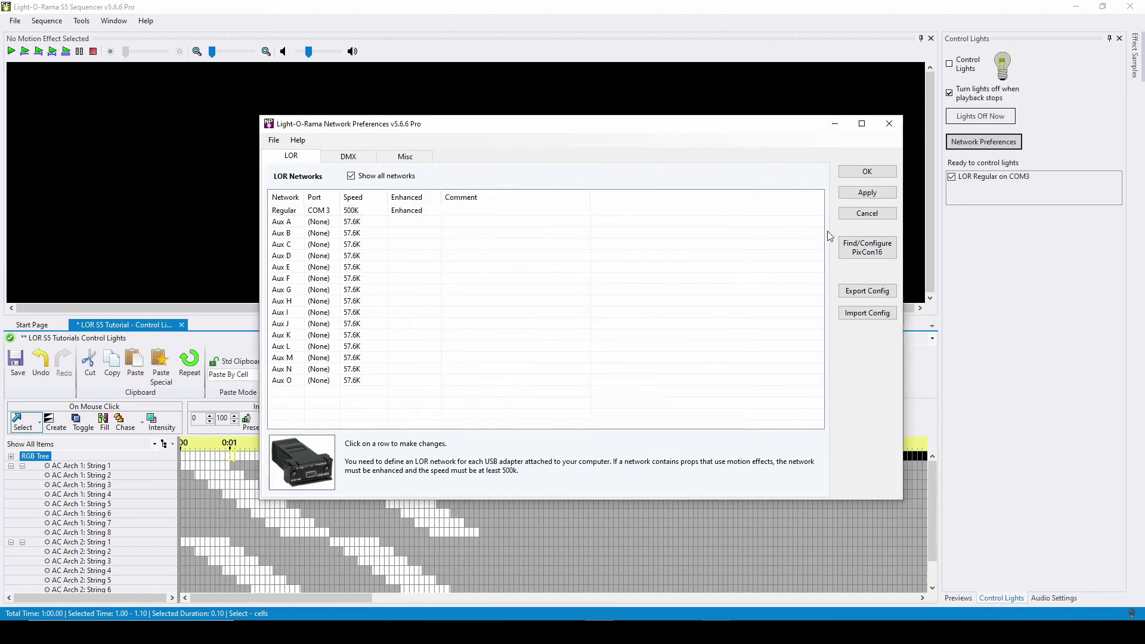
left_click(866, 192)
Close Network Preferences, then play the sequence on the real lights from the selection and stop.
left_click(867, 172)
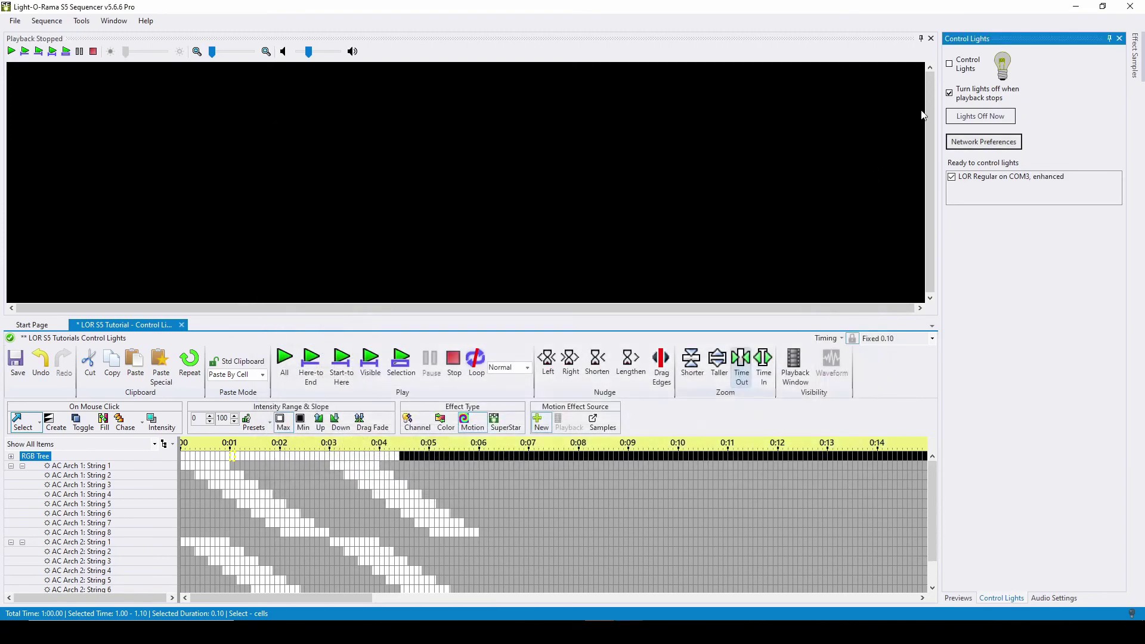
left_click(950, 64)
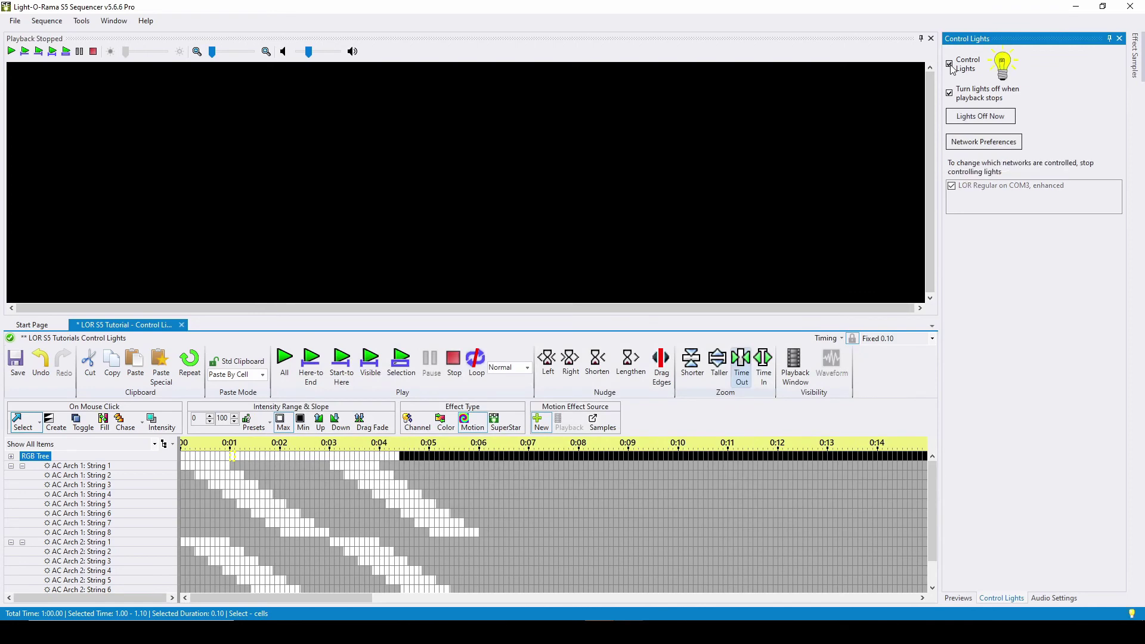
left_click(199, 462)
key("space")
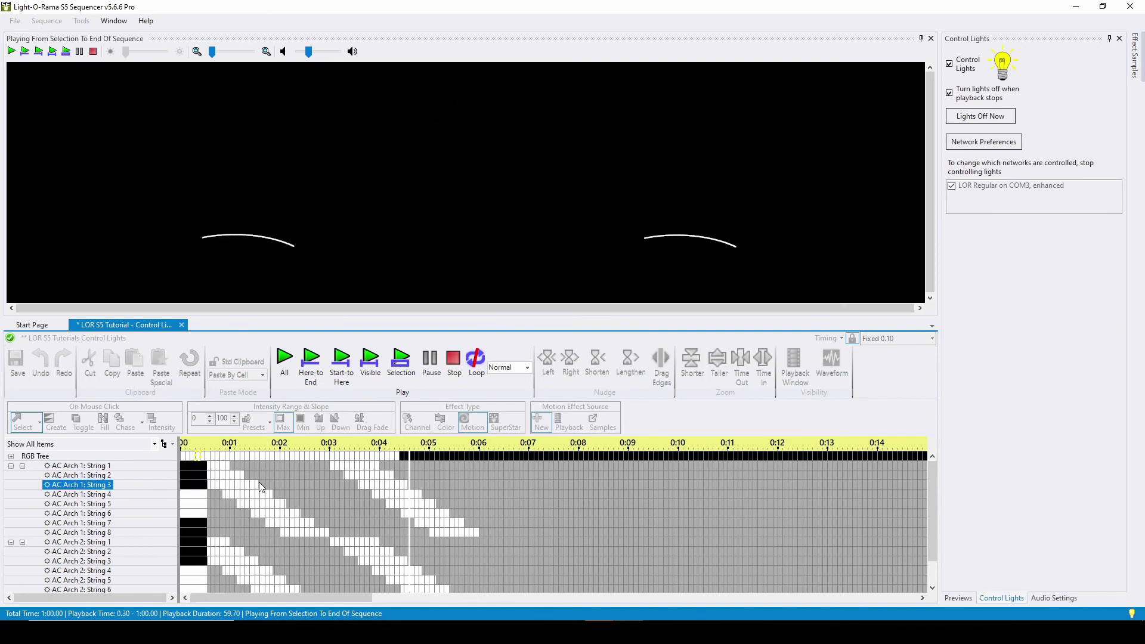
key("space")
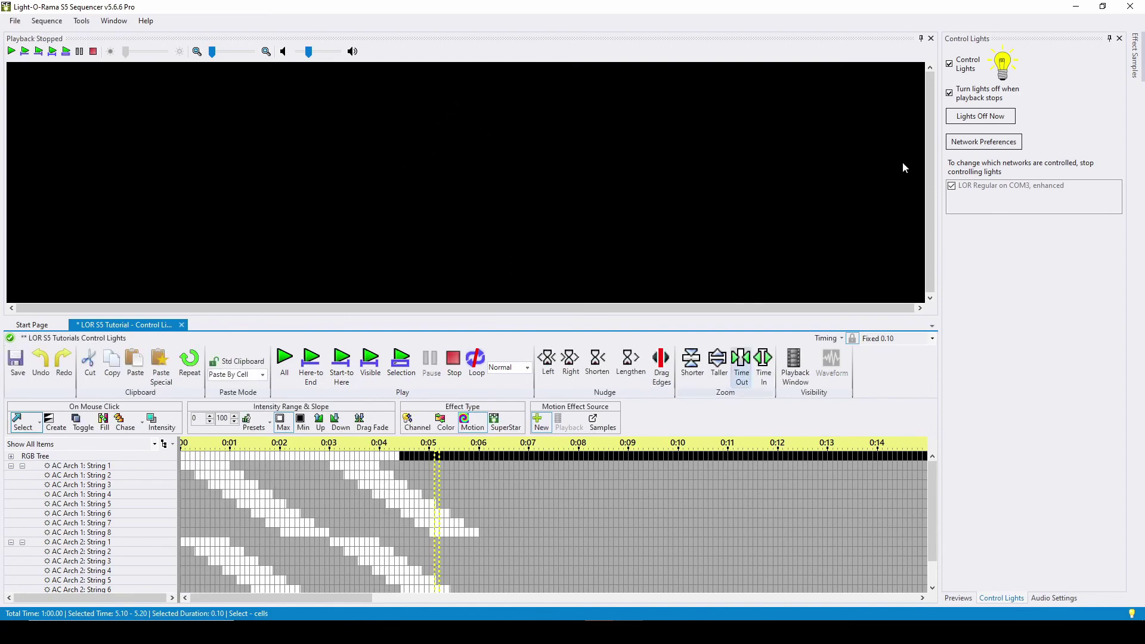
Reselect RGB Tree 0.00–4.50 and the String 3 cell at 6.50, then re-enable Control Lights.
left_click(950, 65)
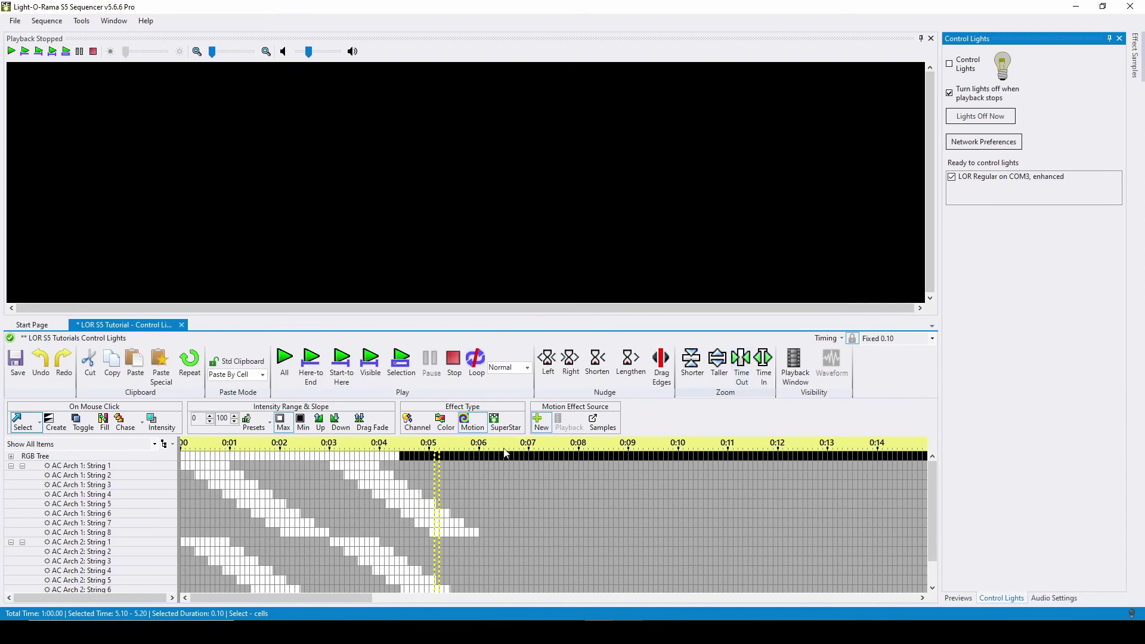
mouse_move(402, 456)
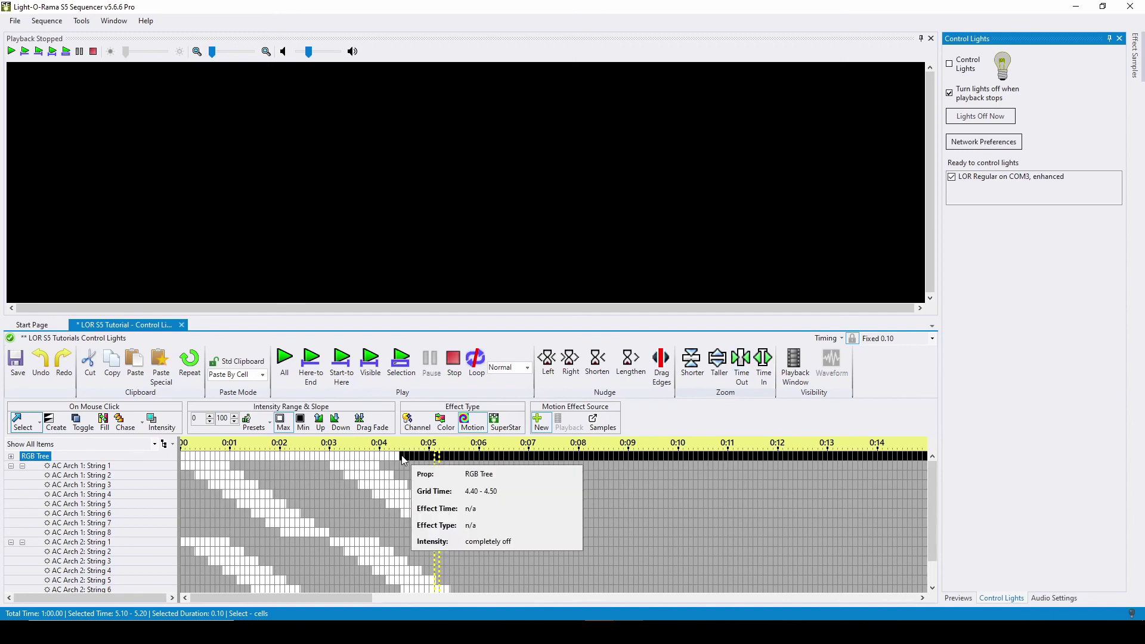
left_click_drag(402, 458, 172, 460)
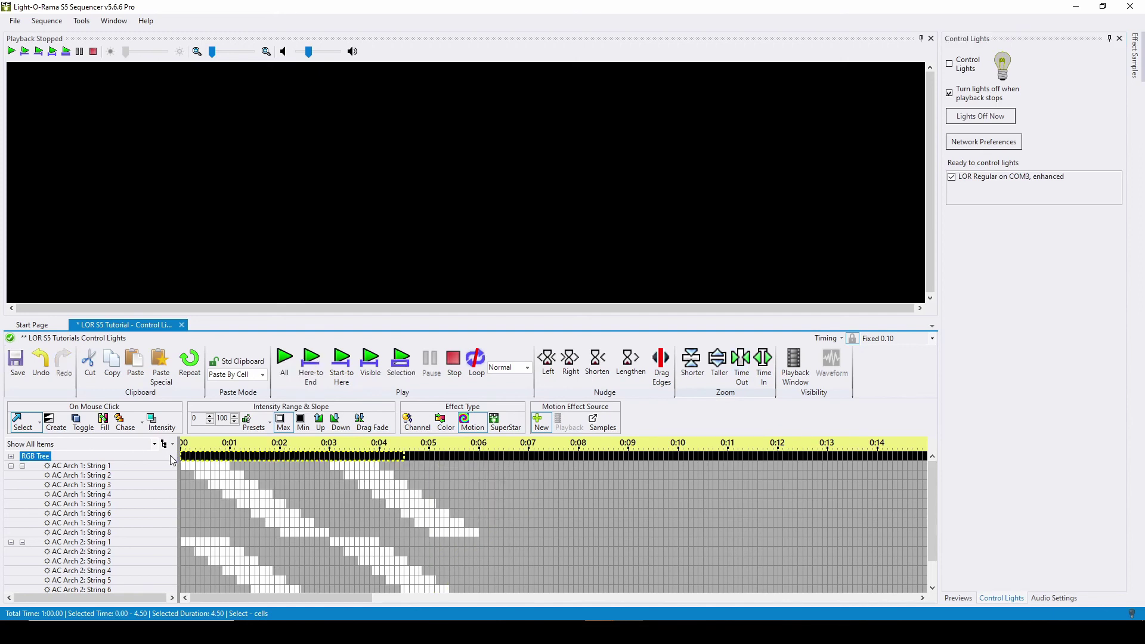
left_click(507, 484)
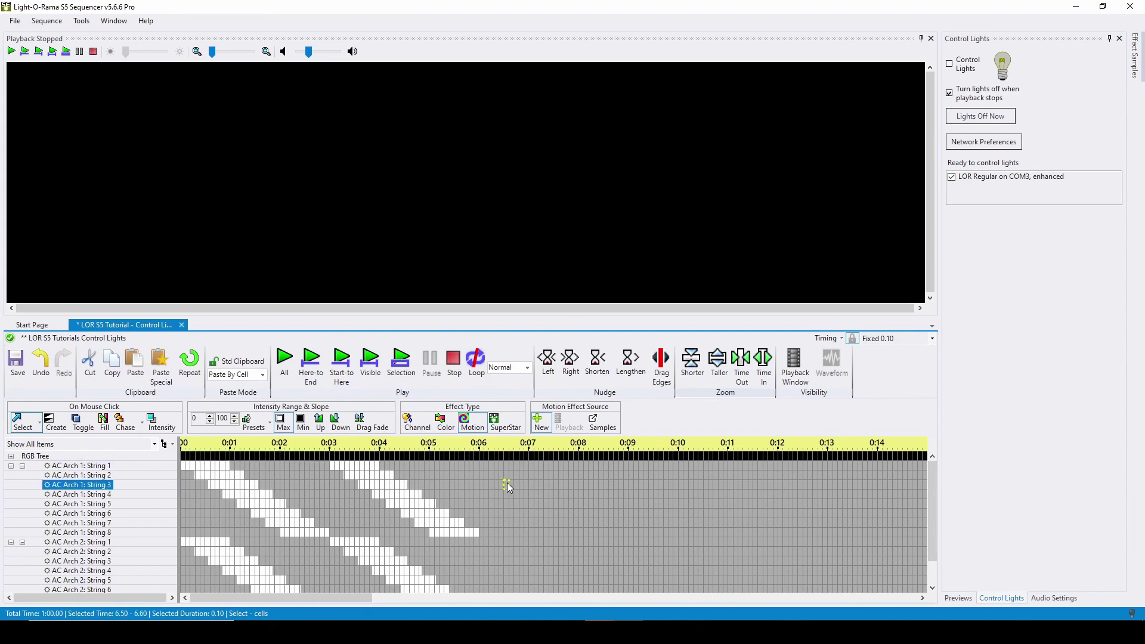
left_click(950, 64)
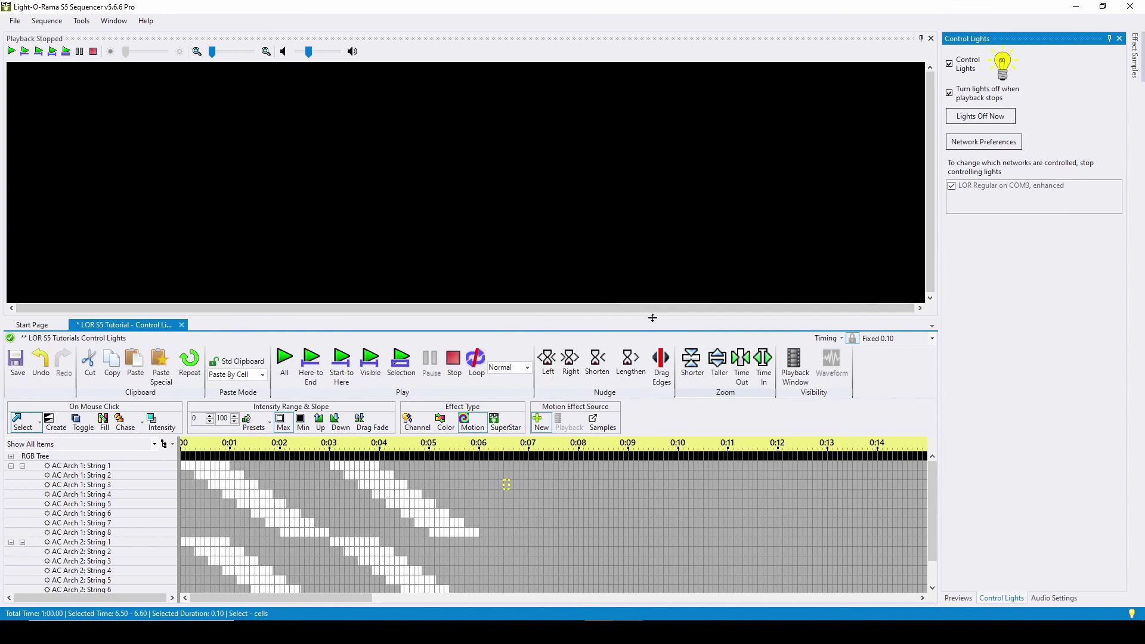